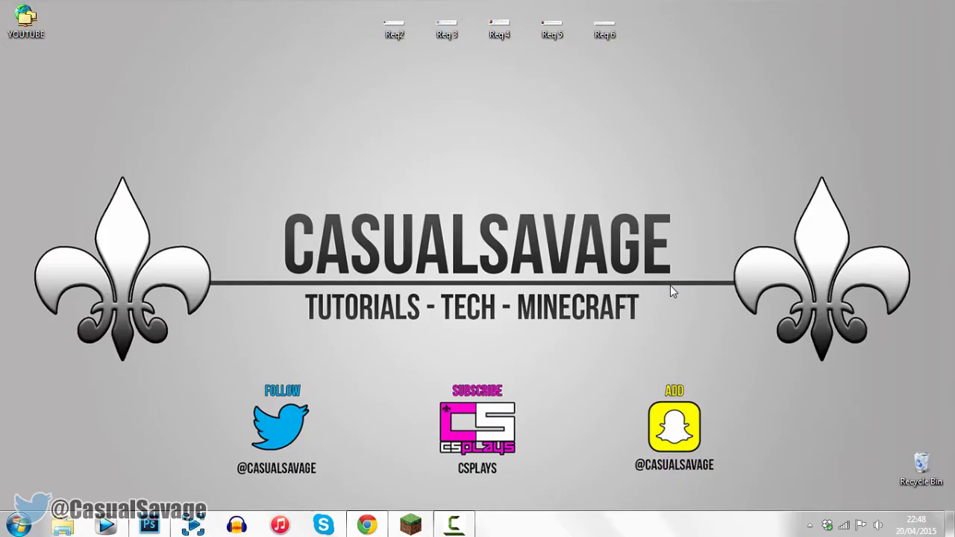
Read the Req2 request image on adding fonts to Photoshop, then minimize Photoshop
{"action": "double_click", "coordinate": [388, 30]}
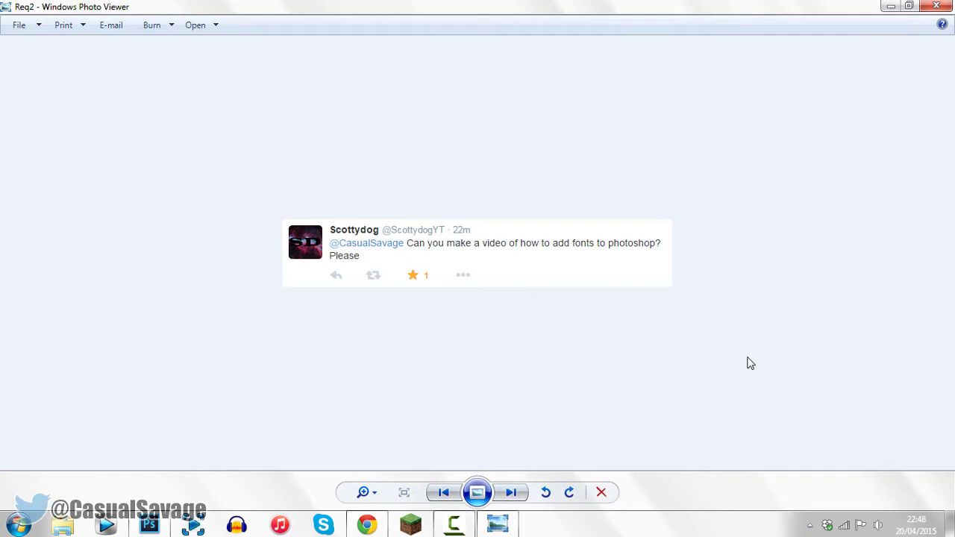
{"action": "key", "text": "alt+F4"}
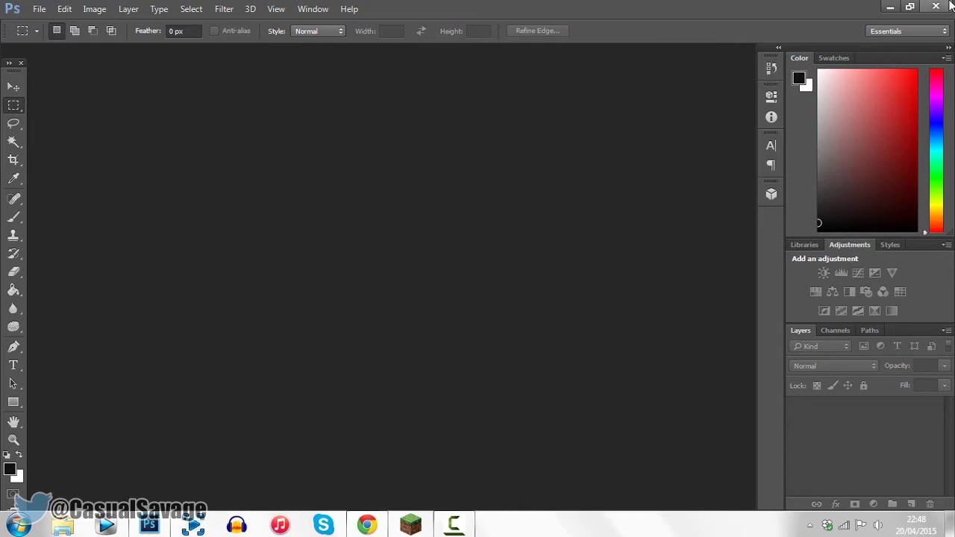
{"action": "left_click", "coordinate": [895, 5]}
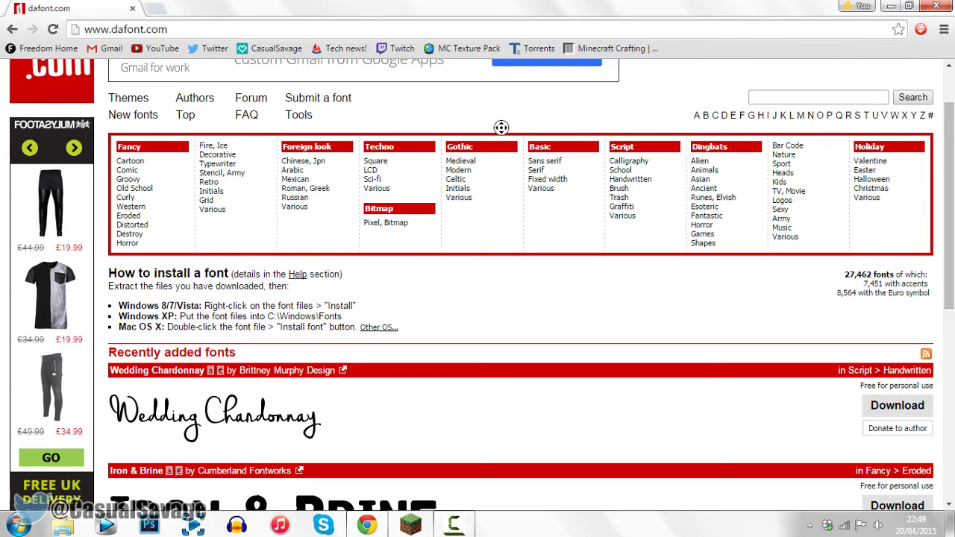
Download Janda Manatee from dafont.com's Comic fonts and save the zip to the desktop
{"action": "scroll", "coordinate": [457, 223], "scroll_direction": "down", "scroll_amount": 4}
{"action": "scroll", "coordinate": [559, 291], "scroll_direction": "up", "scroll_amount": 4}
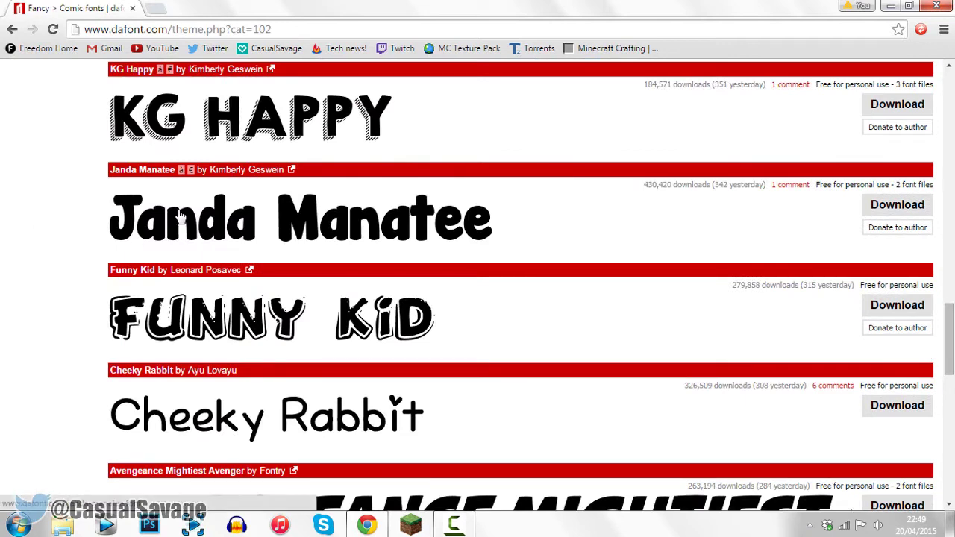
{"action": "left_click", "coordinate": [179, 217]}
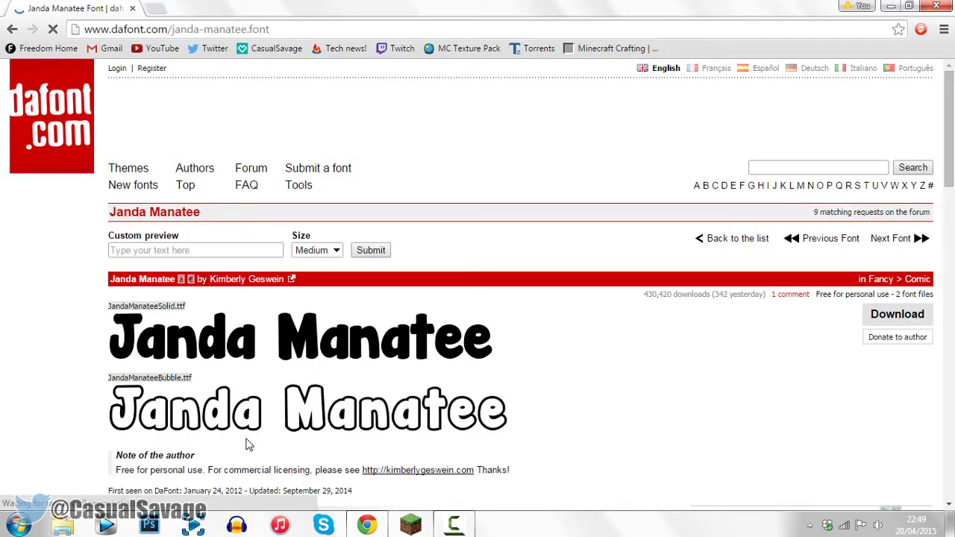
{"action": "left_click", "coordinate": [900, 316]}
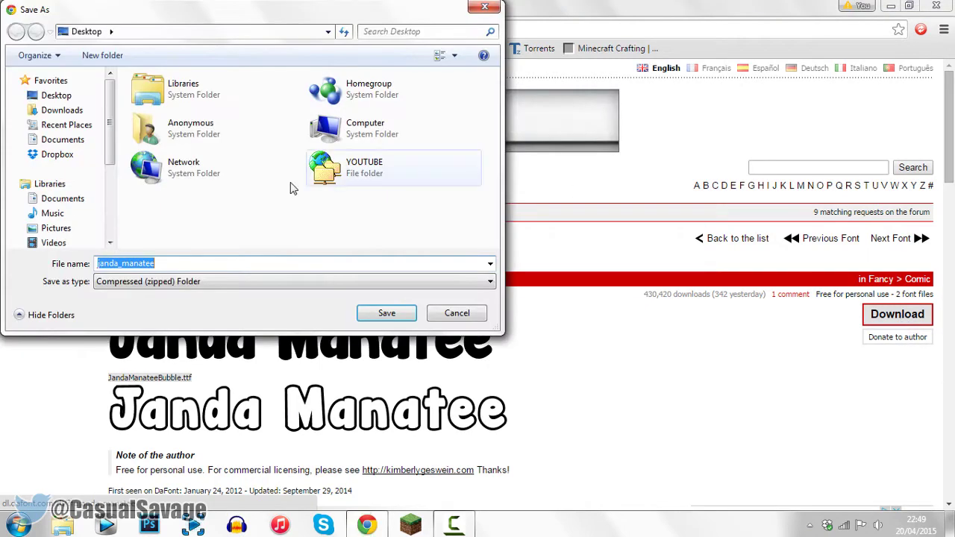
{"action": "left_click", "coordinate": [396, 315]}
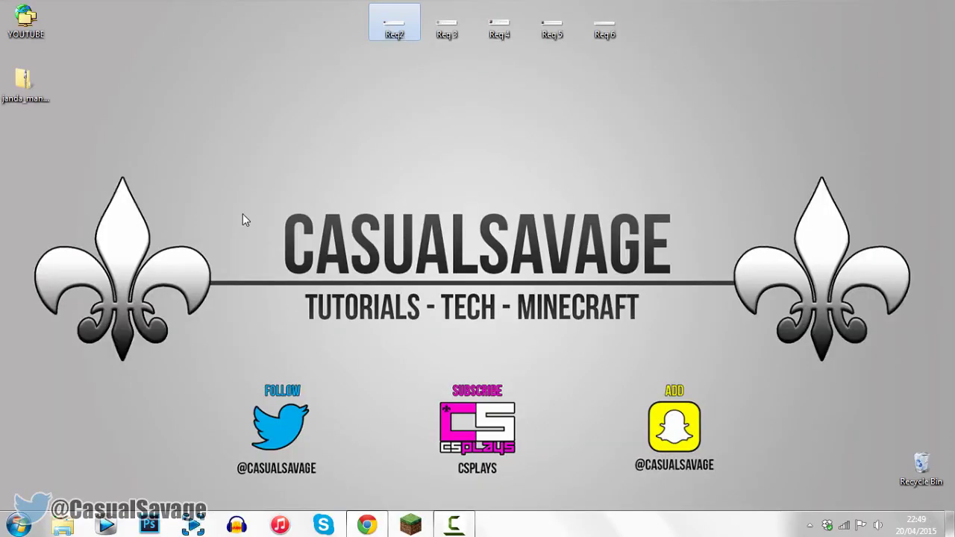
Open the janda_manatee zip and install the Janda Manatee Solid font
{"action": "left_click_drag", "start_coordinate": [25, 82], "coordinate": [289, 150]}
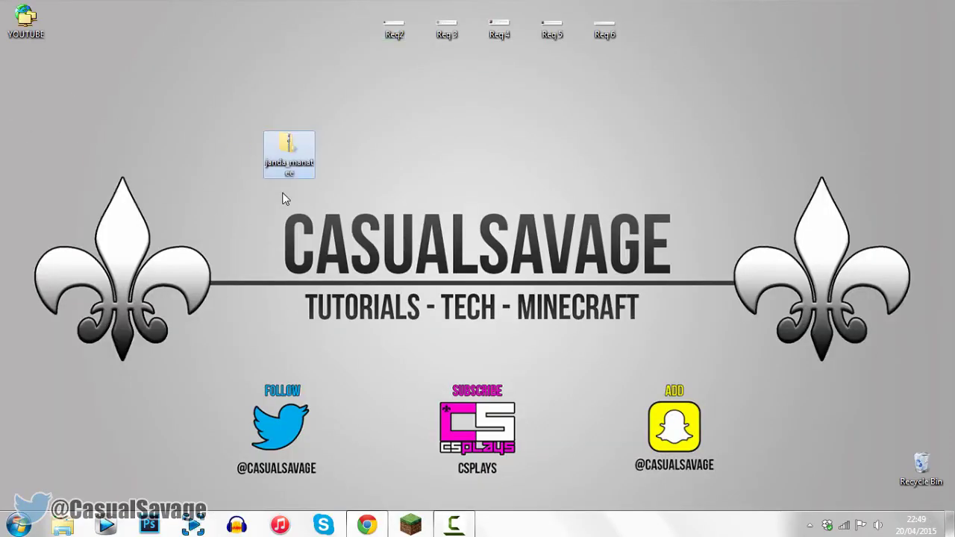
{"action": "double_click", "coordinate": [289, 153]}
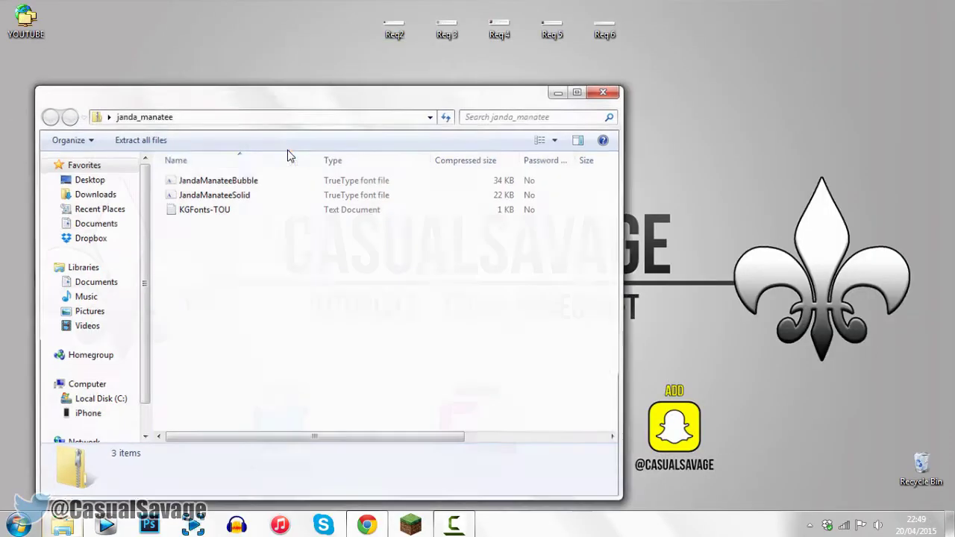
{"action": "double_click", "coordinate": [226, 196]}
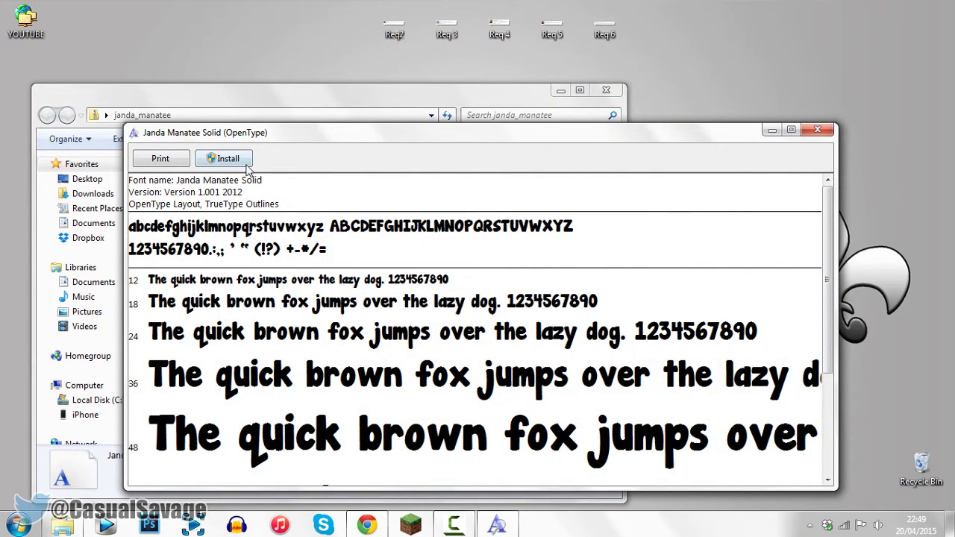
{"action": "left_click", "coordinate": [246, 165]}
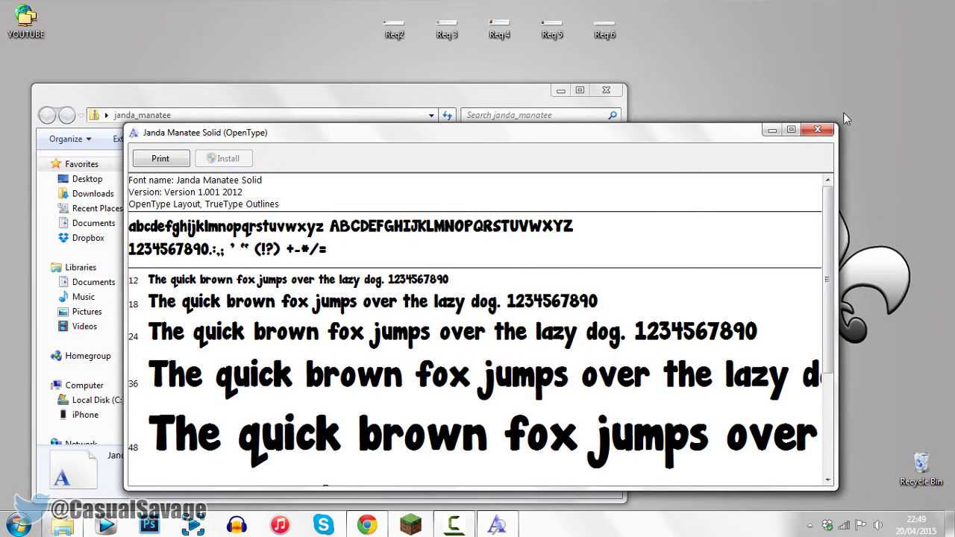
{"action": "left_click", "coordinate": [819, 132]}
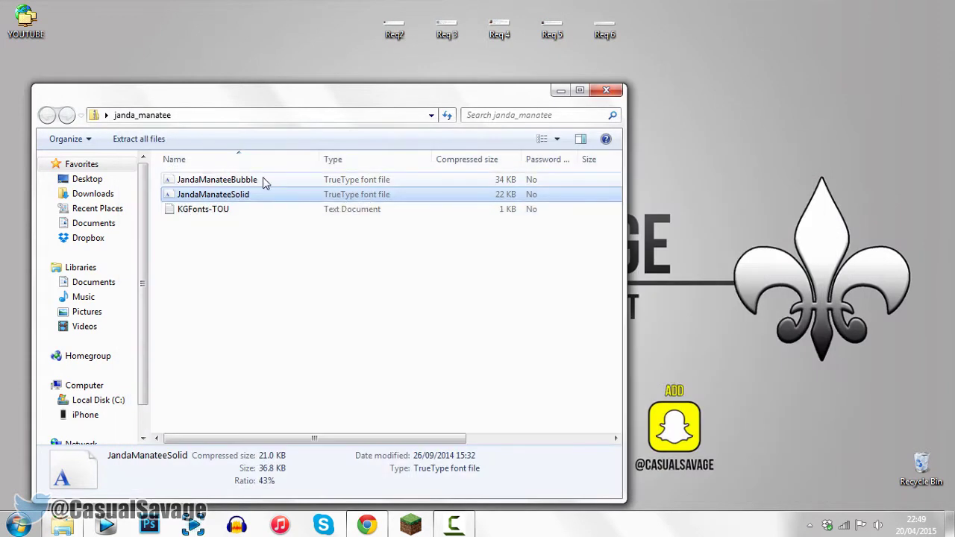
Install the Janda Manatee Bubble font, then return to Photoshop
{"action": "left_click", "coordinate": [263, 182]}
{"action": "double_click", "coordinate": [263, 182]}
{"action": "left_click", "coordinate": [123, 55]}
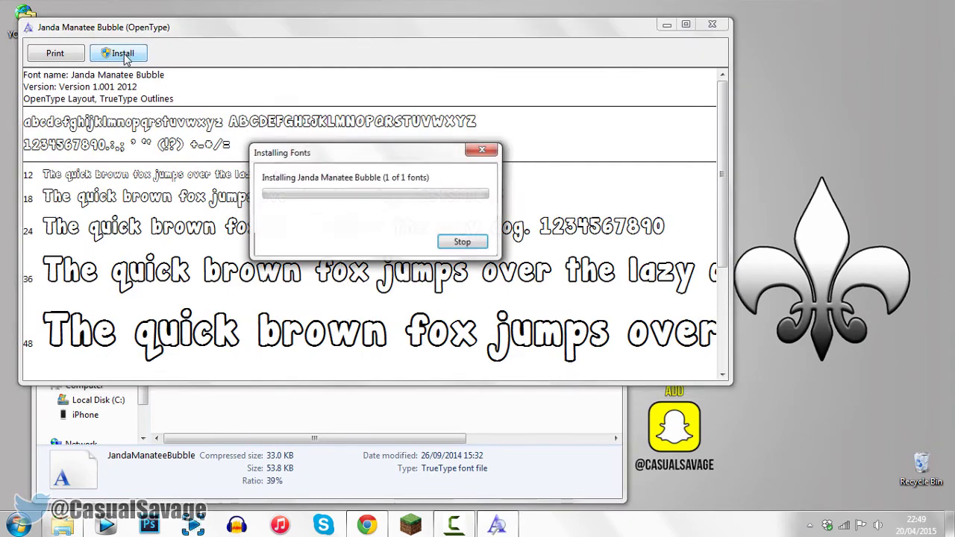
{"action": "left_click", "coordinate": [712, 24]}
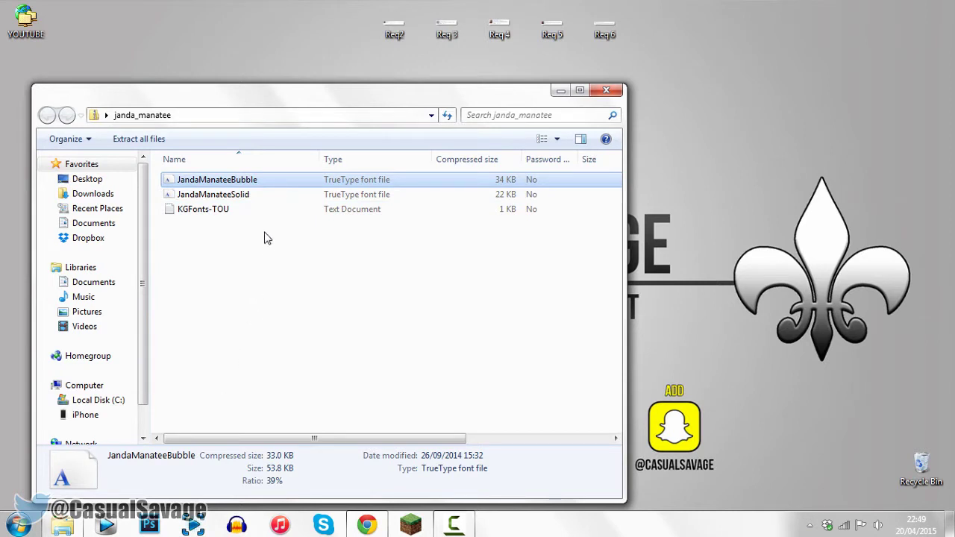
{"action": "left_click", "coordinate": [298, 241]}
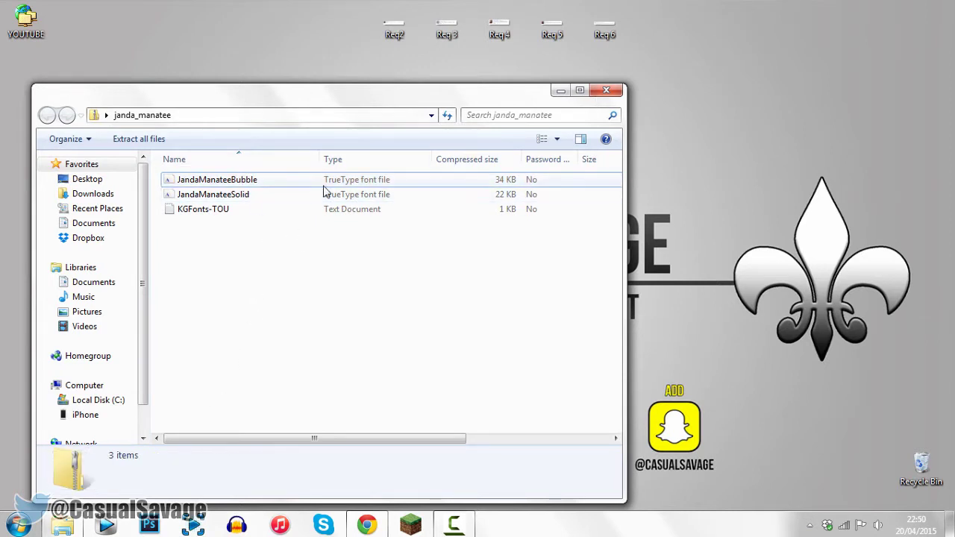
{"action": "left_click", "coordinate": [181, 184]}
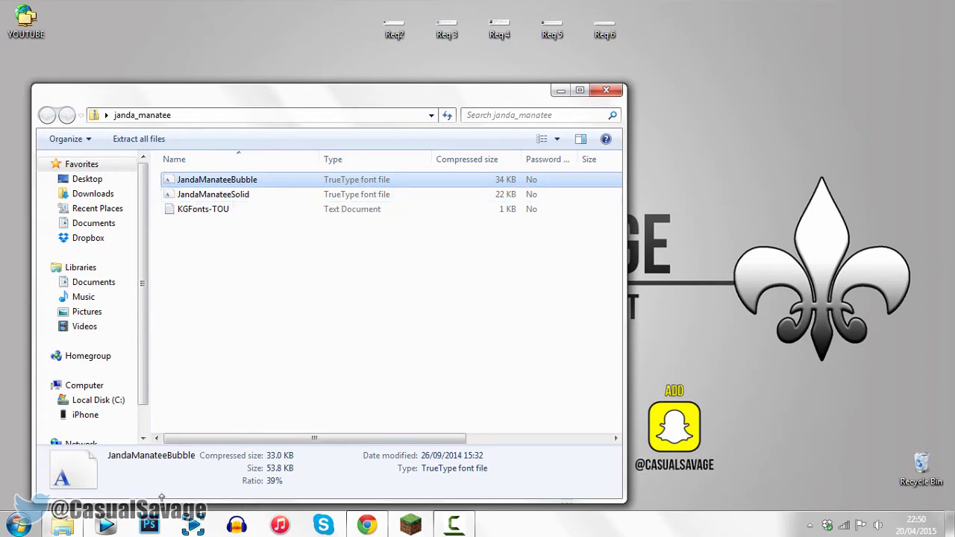
{"action": "left_click", "coordinate": [149, 526]}
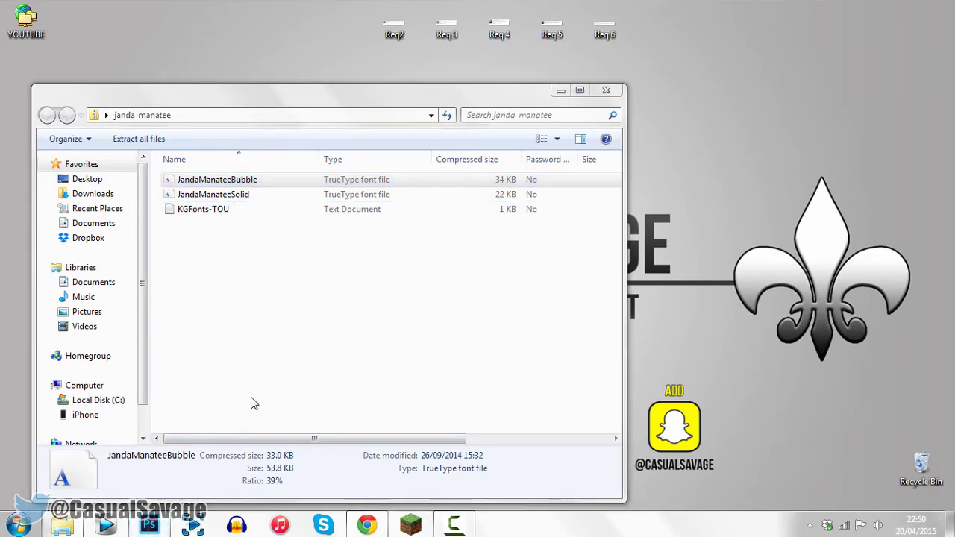
{"action": "left_click", "coordinate": [16, 8]}
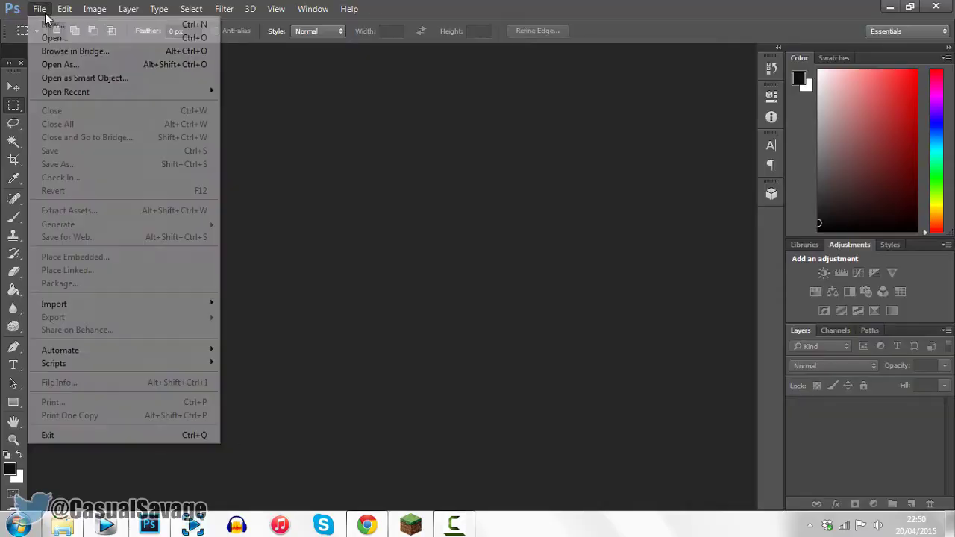
Create a new document with default settings and start a text line at the canvas's left
{"action": "left_click", "coordinate": [45, 30]}
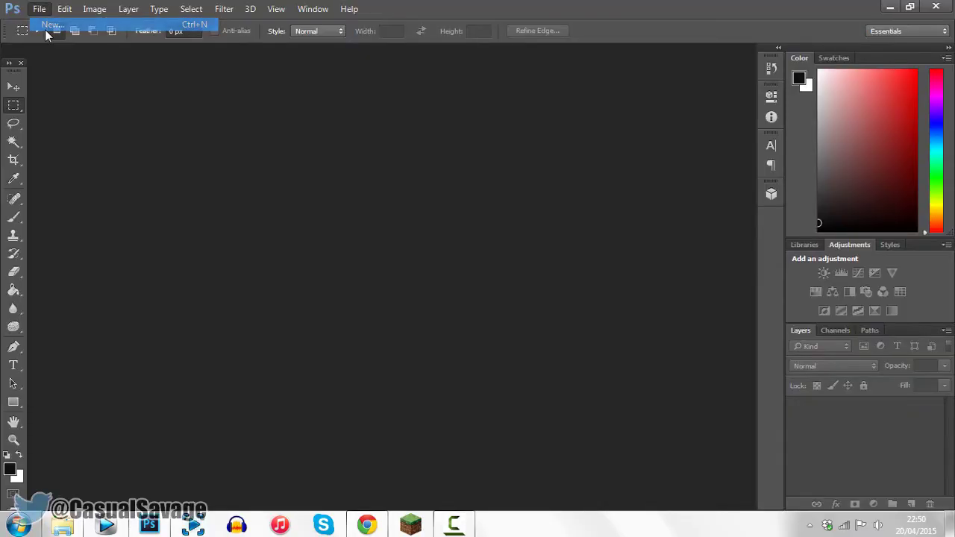
{"action": "key", "text": "Return"}
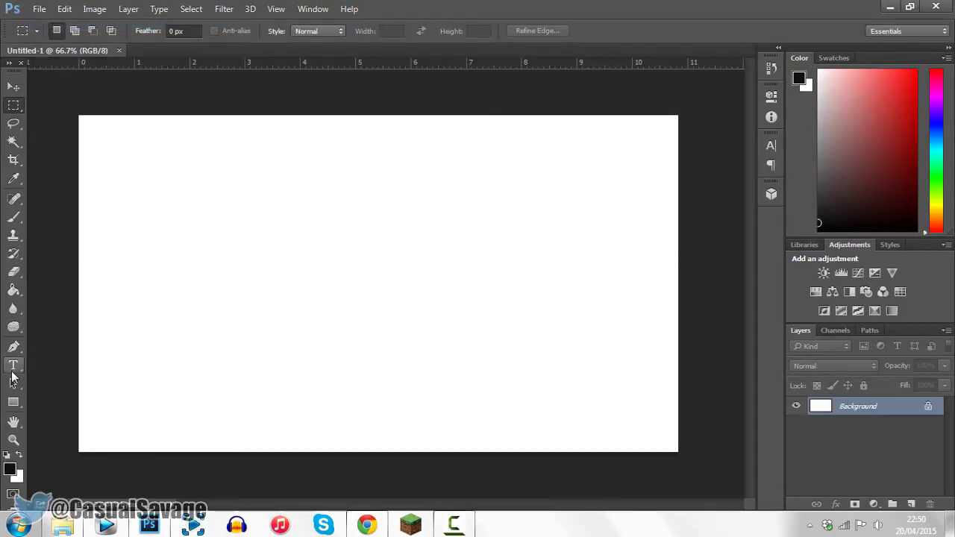
{"action": "left_click", "coordinate": [13, 365]}
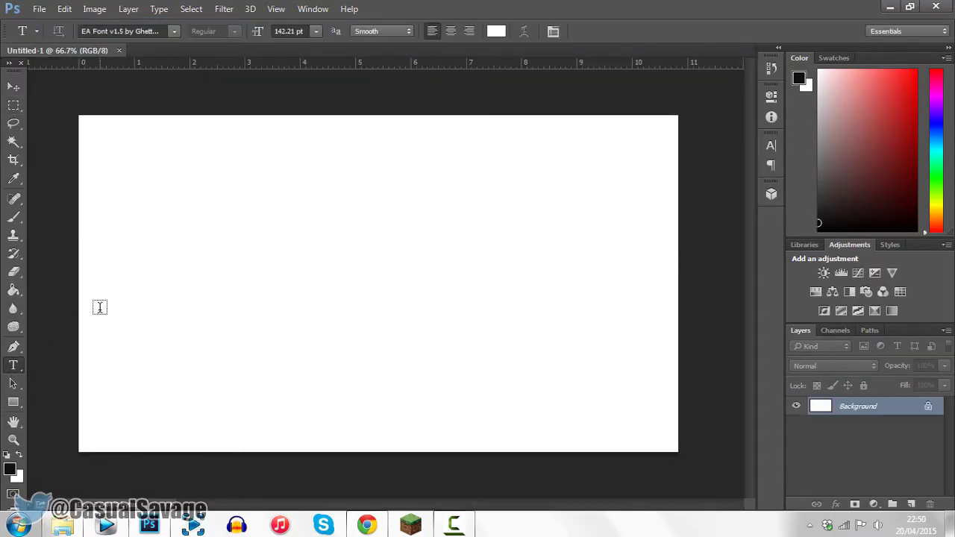
{"action": "left_click", "coordinate": [98, 308]}
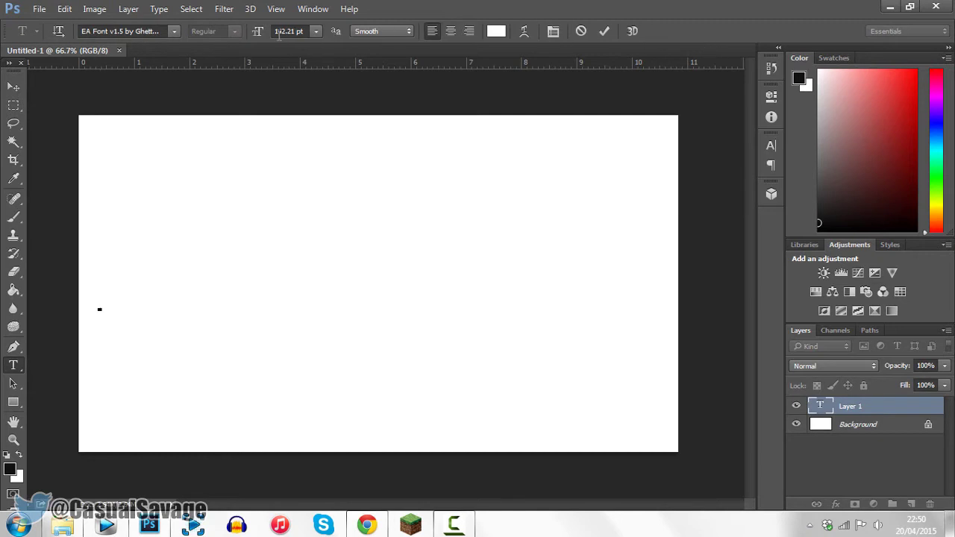
Set the font to Janda Manatee Solid Regular at 69.21 pt and type 'Casual Savage'
{"action": "left_click_drag", "start_coordinate": [258, 31], "coordinate": [200, 35]}
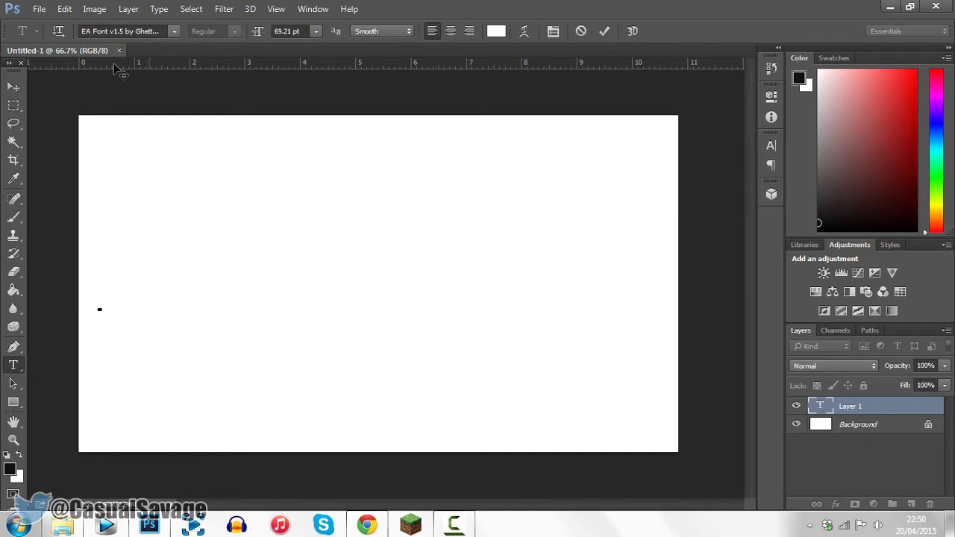
{"action": "left_click", "coordinate": [136, 31]}
{"action": "type", "text": "anda"}
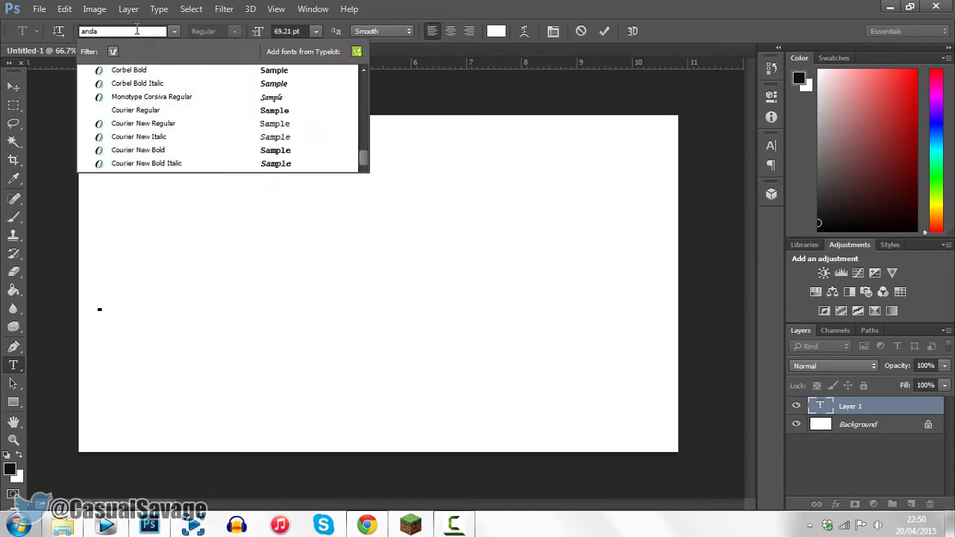
{"action": "key", "text": "BackSpace"}
{"action": "key", "text": "BackSpace"}
{"action": "key", "text": "BackSpace"}
{"action": "key", "text": "BackSpace"}
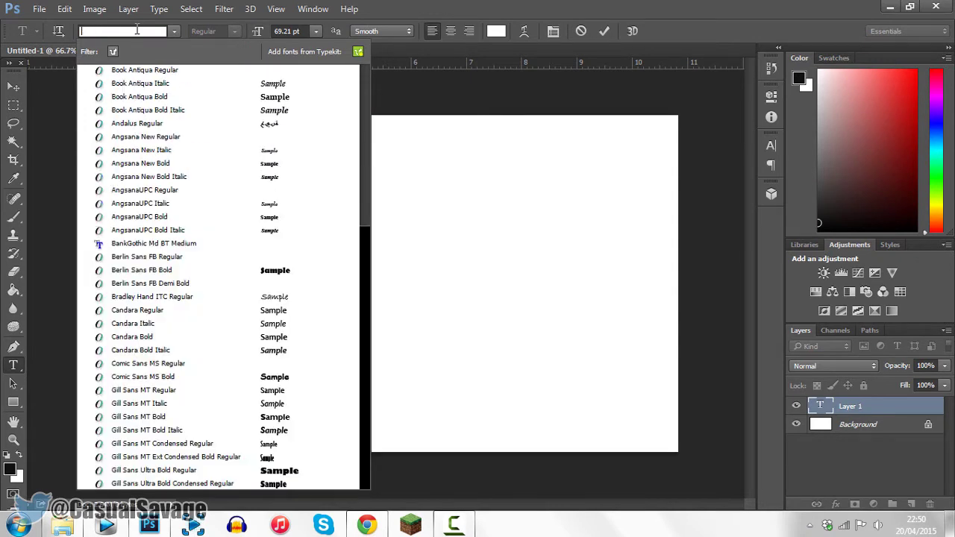
{"action": "type", "text": "Janda"}
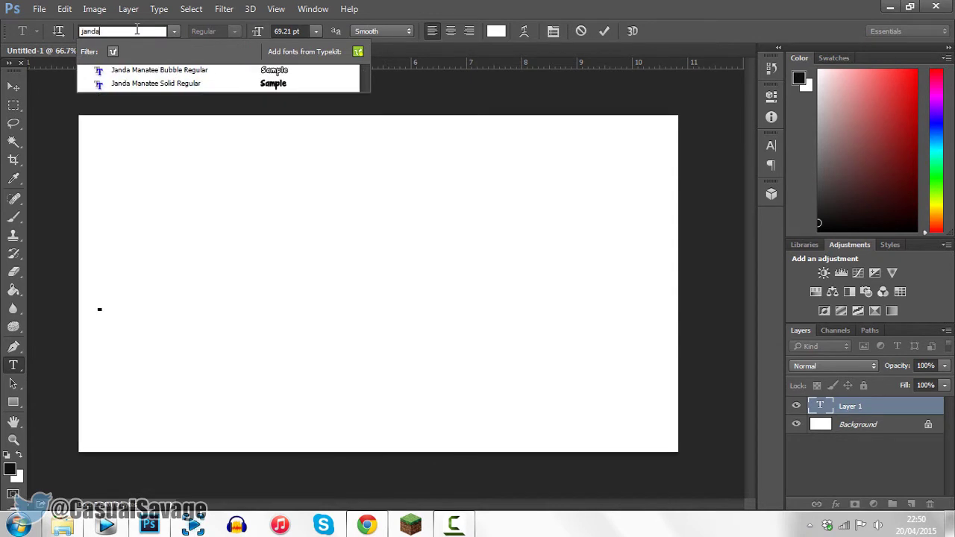
{"action": "left_click", "coordinate": [187, 87]}
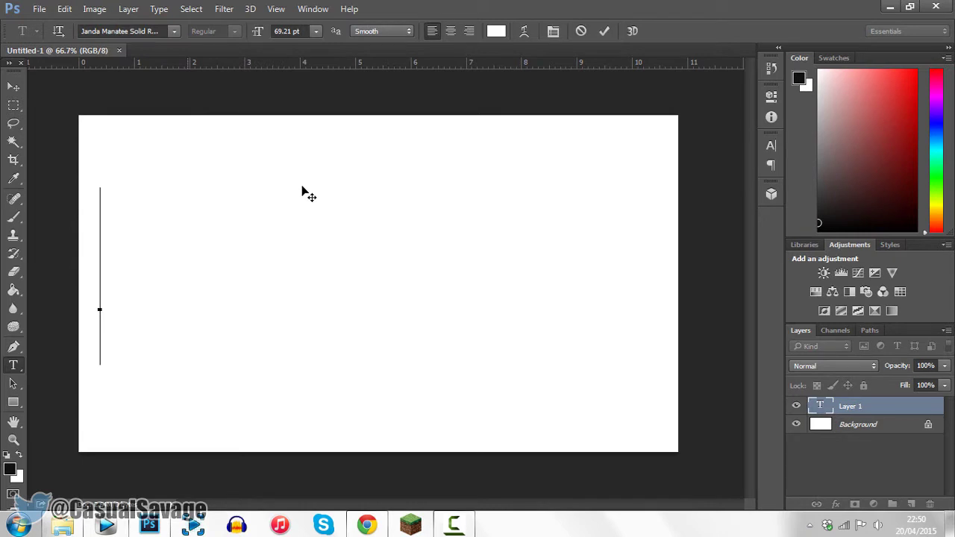
{"action": "type", "text": "Casual S"}
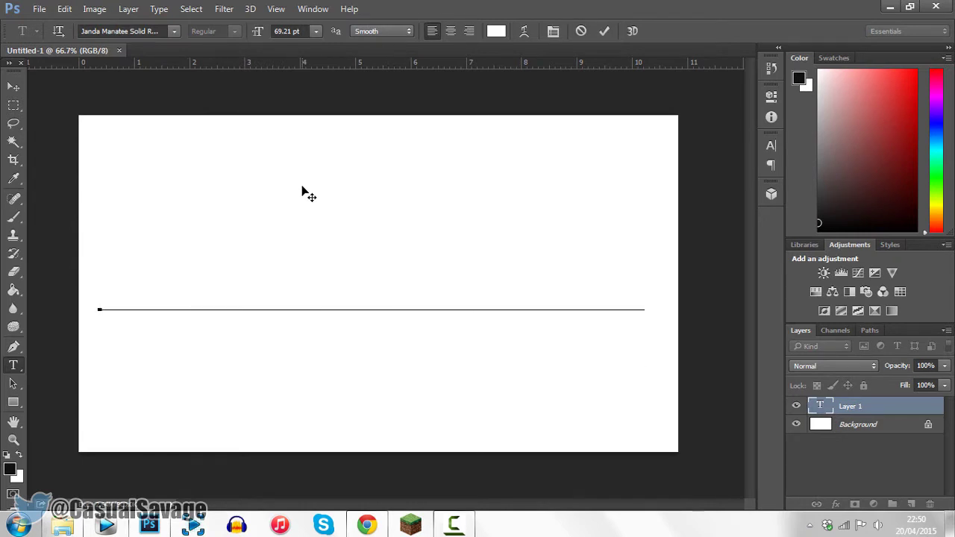
{"action": "type", "text": "avage"}
Make the text black (000000) at 42.21 pt, commit it, and move it up the canvas
{"action": "key", "text": "ctrl+a"}
{"action": "left_click", "coordinate": [496, 31]}
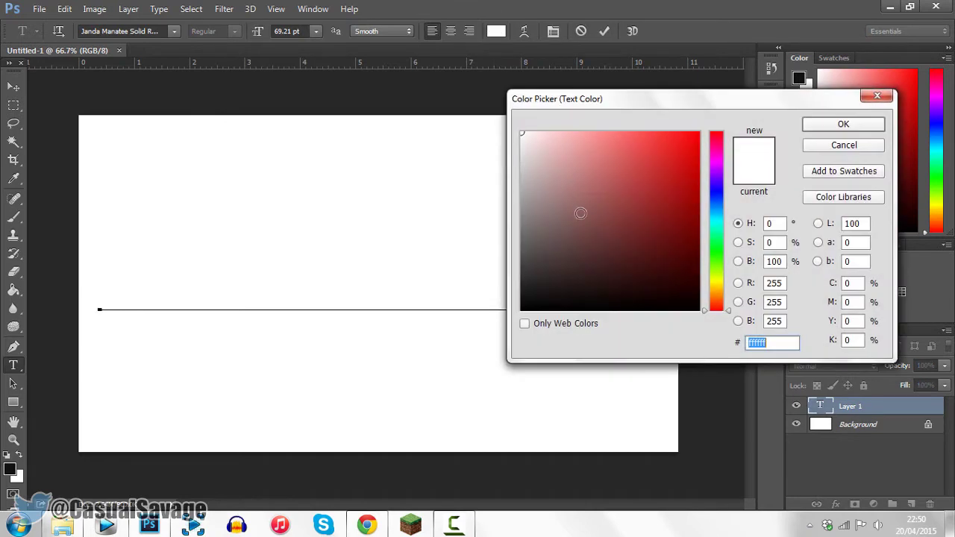
{"action": "type", "text": "000000"}
{"action": "left_click", "coordinate": [843, 125]}
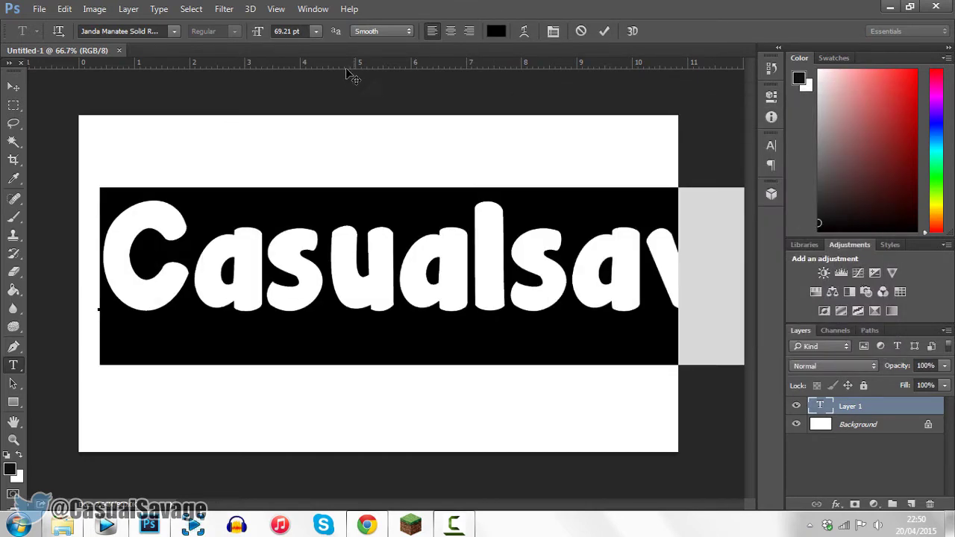
{"action": "left_click_drag", "start_coordinate": [257, 31], "coordinate": [245, 34]}
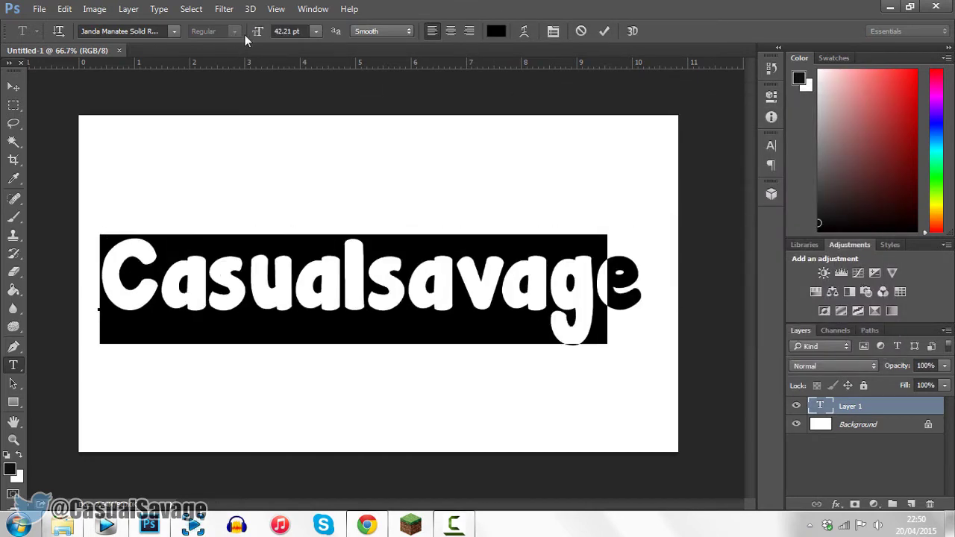
{"action": "left_click", "coordinate": [604, 31]}
{"action": "key", "text": "v"}
{"action": "left_click_drag", "start_coordinate": [327, 276], "coordinate": [350, 209]}
Duplicate the Casualsavage text layer and move the copy below the original
{"action": "right_click", "coordinate": [901, 414]}
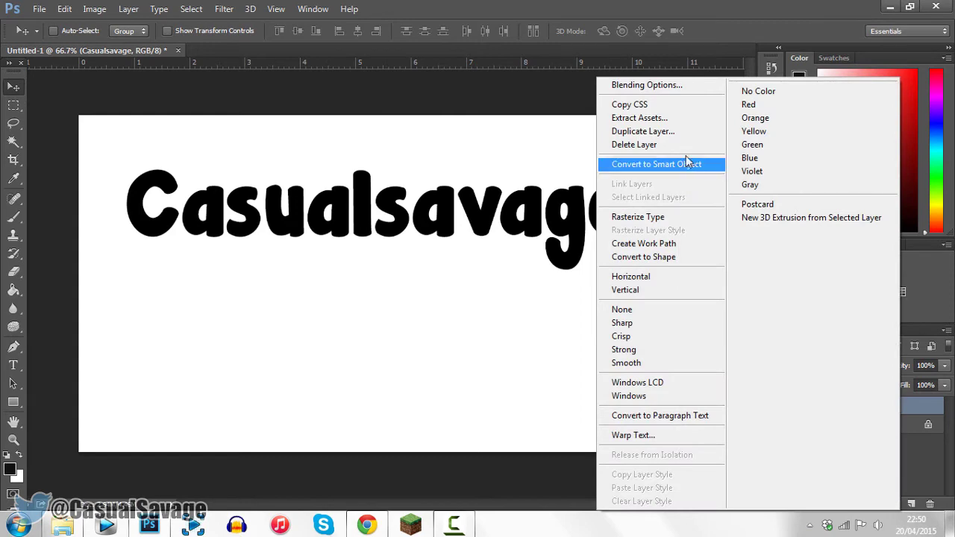
{"action": "left_click", "coordinate": [662, 133]}
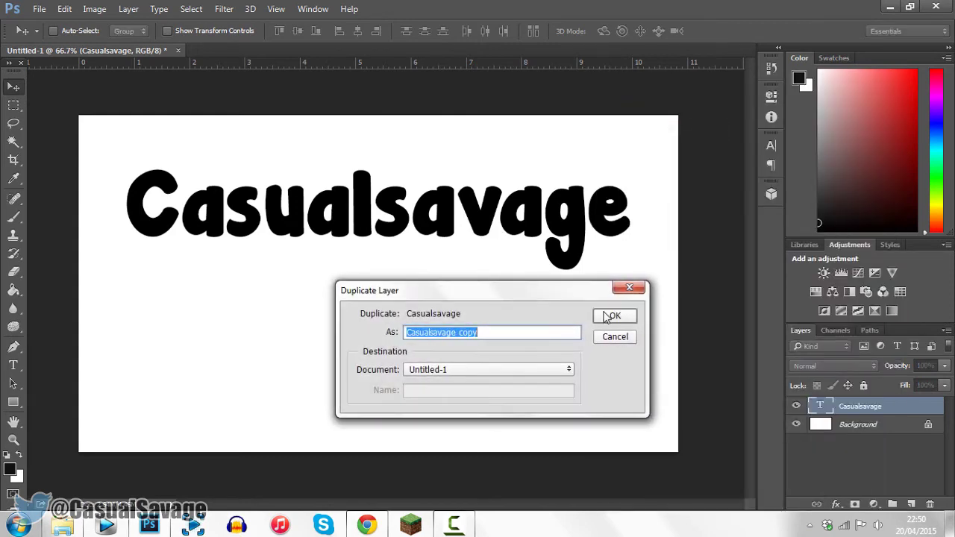
{"action": "left_click", "coordinate": [608, 313]}
{"action": "left_click_drag", "start_coordinate": [520, 287], "coordinate": [515, 393]}
Change the copy's font to Janda Manatee Bubble and nudge it slightly lower
{"action": "double_click", "coordinate": [816, 404]}
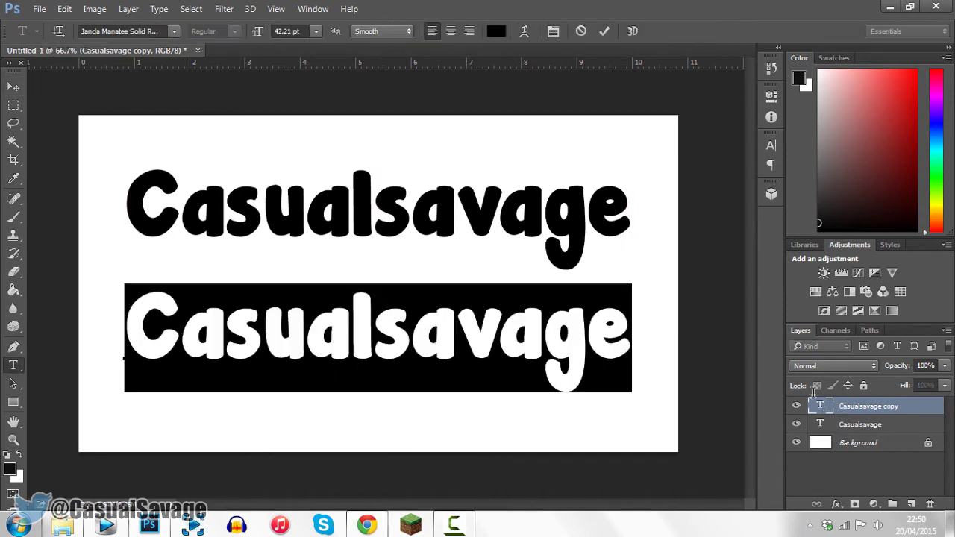
{"action": "left_click", "coordinate": [138, 30]}
{"action": "type", "text": "anda"}
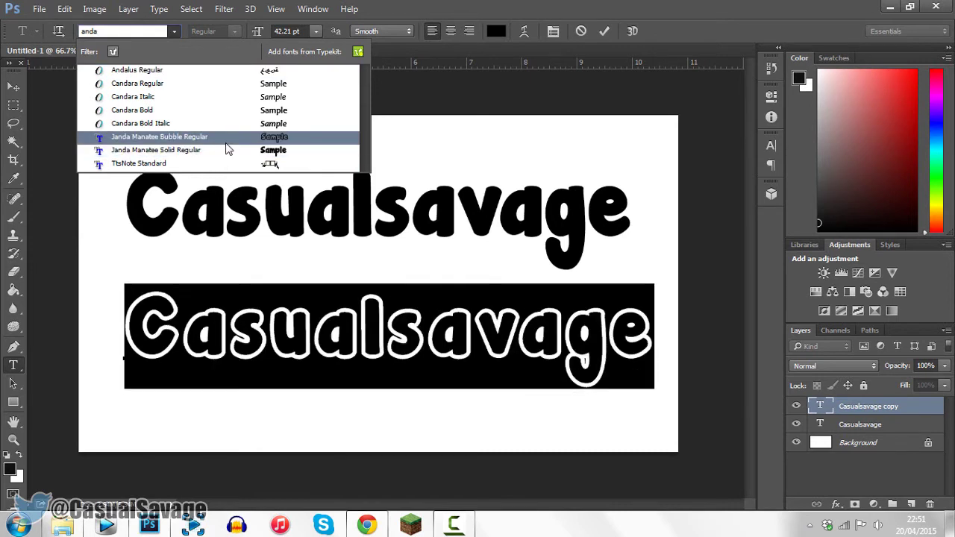
{"action": "left_click", "coordinate": [226, 141]}
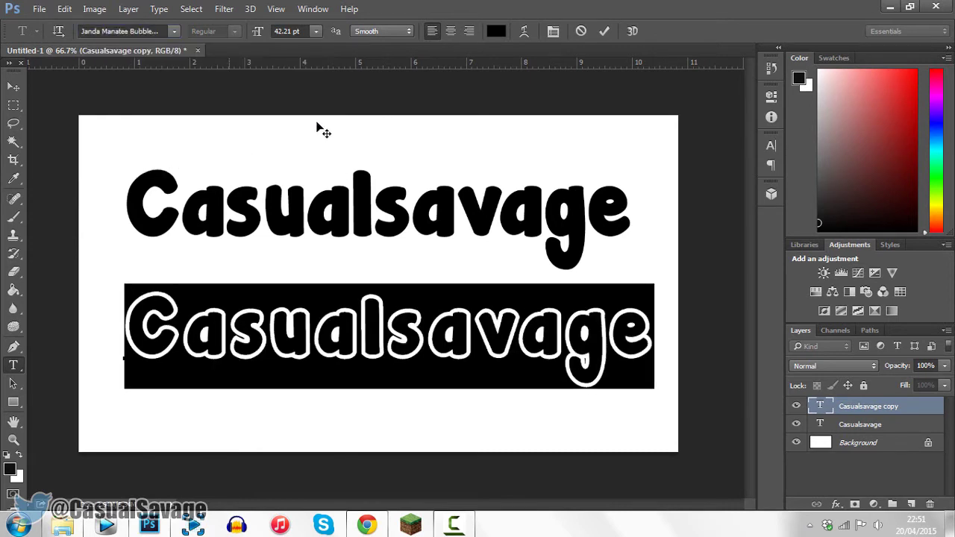
{"action": "left_click", "coordinate": [604, 31]}
{"action": "key", "text": "v"}
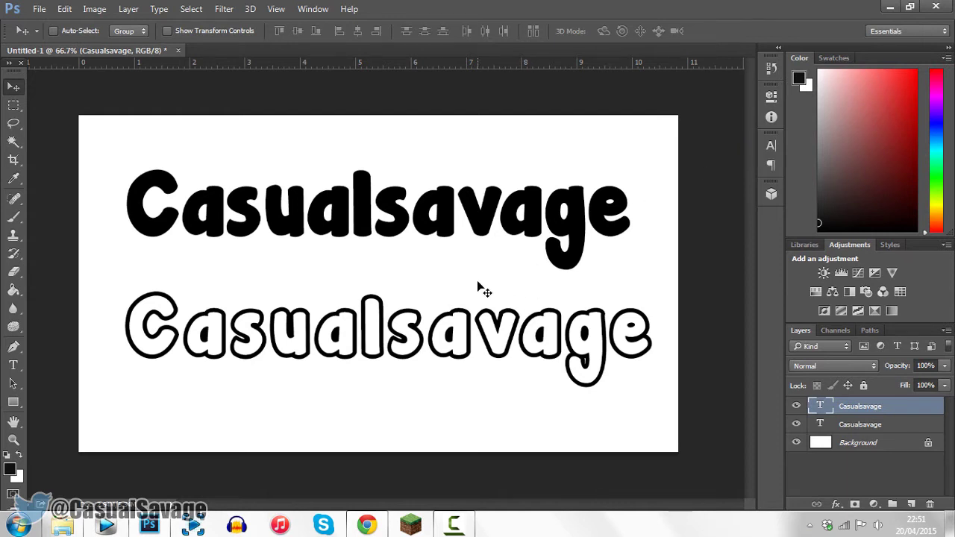
{"action": "left_click_drag", "start_coordinate": [481, 287], "coordinate": [475, 309]}
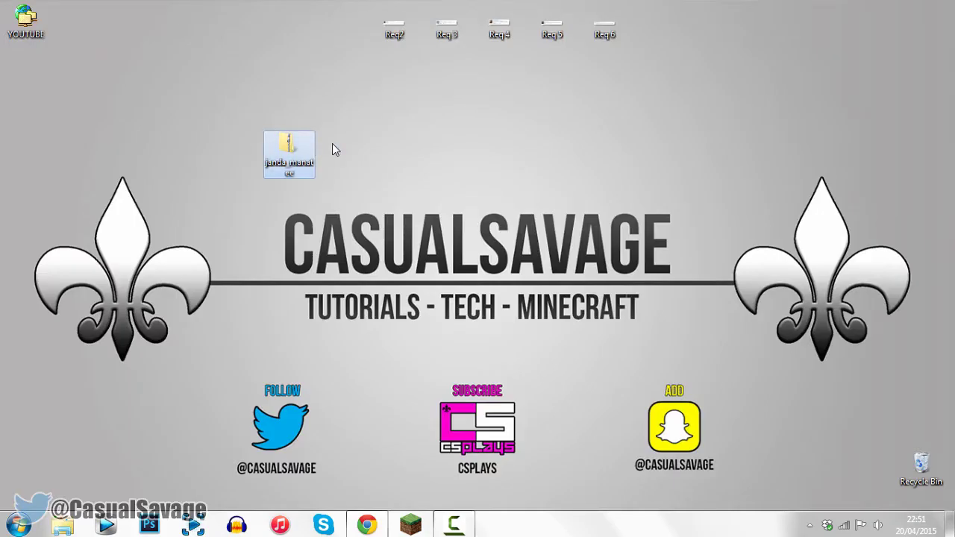
Delete the janda_manatee zipped folder from the desktop, confirming the deletion
{"action": "key", "text": "Delete"}
{"action": "key", "text": "Return"}
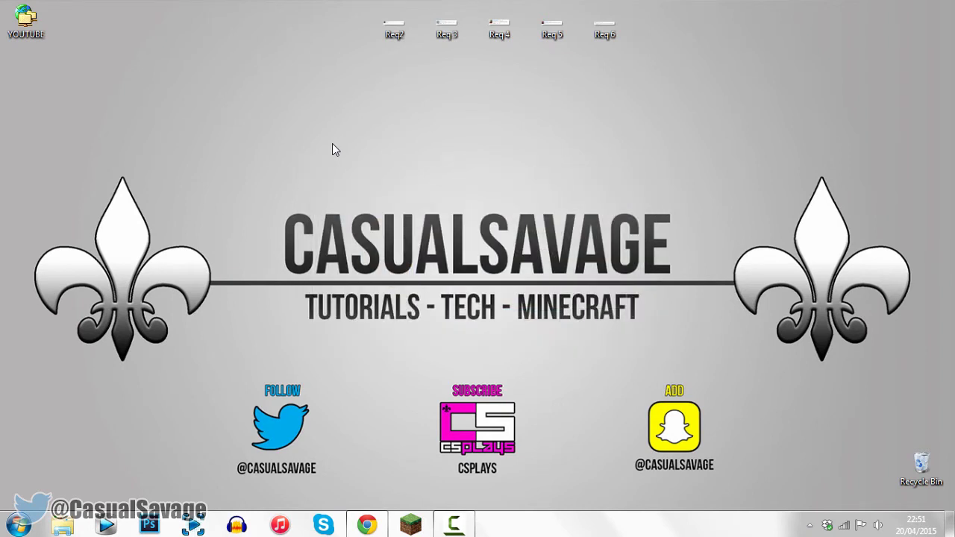